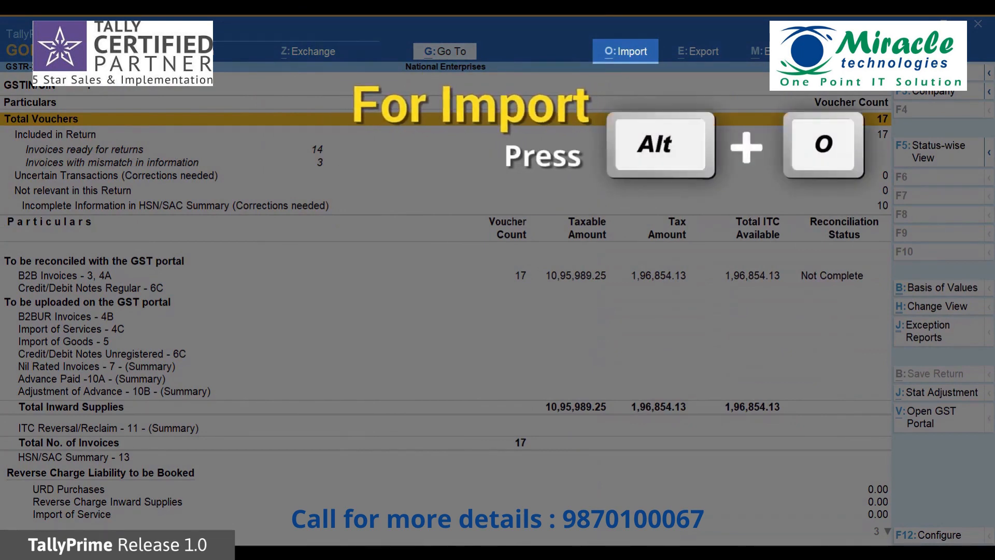
Step: Start importing a GSTR-2A JSON file with Load JSON and browse to the D:\ drive for the file path
key(alt+o)
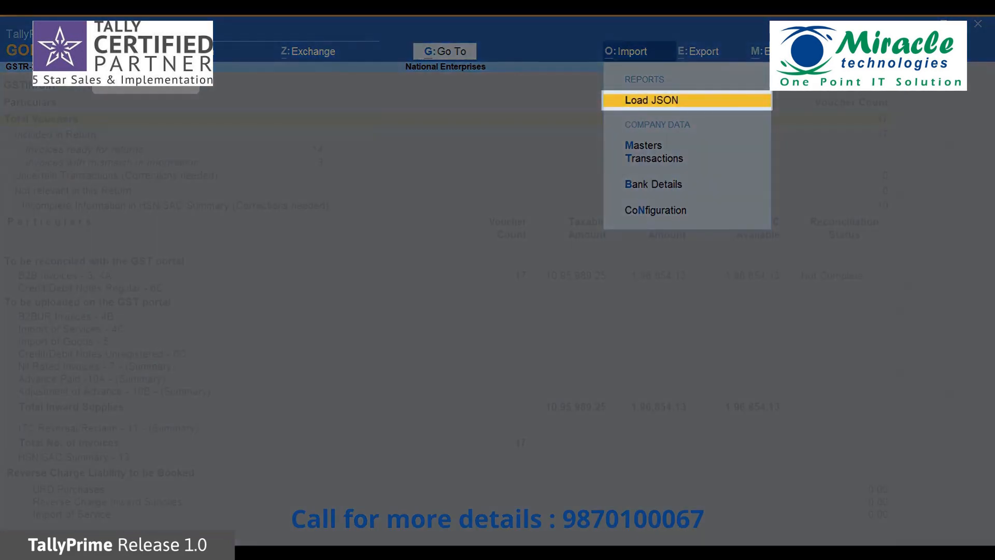
key(Return)
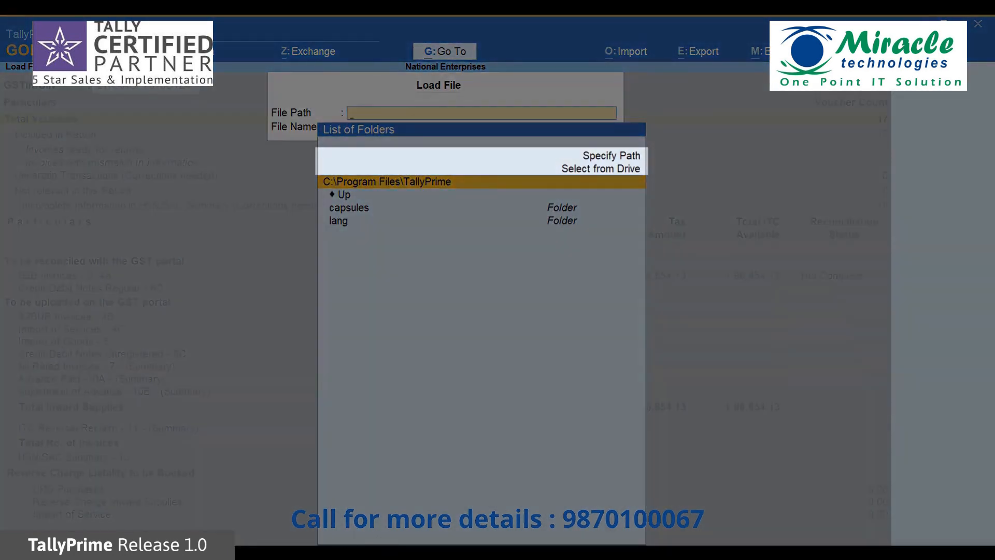
key(Up)
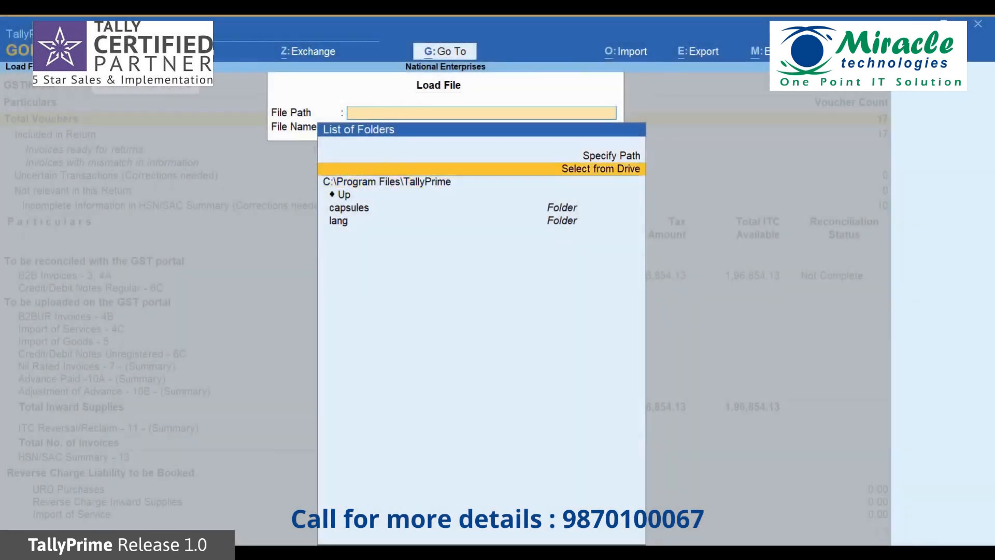
key(Return)
key(Down)
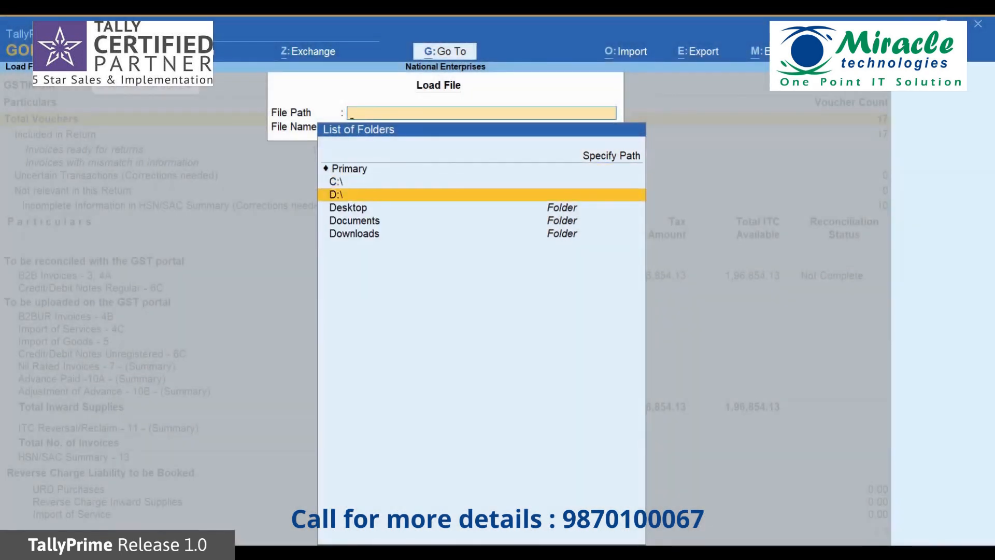
key(Return)
Step: Browse into the Data folder and its gstr2 subfolder
key(Down)
key(Down)
key(Down)
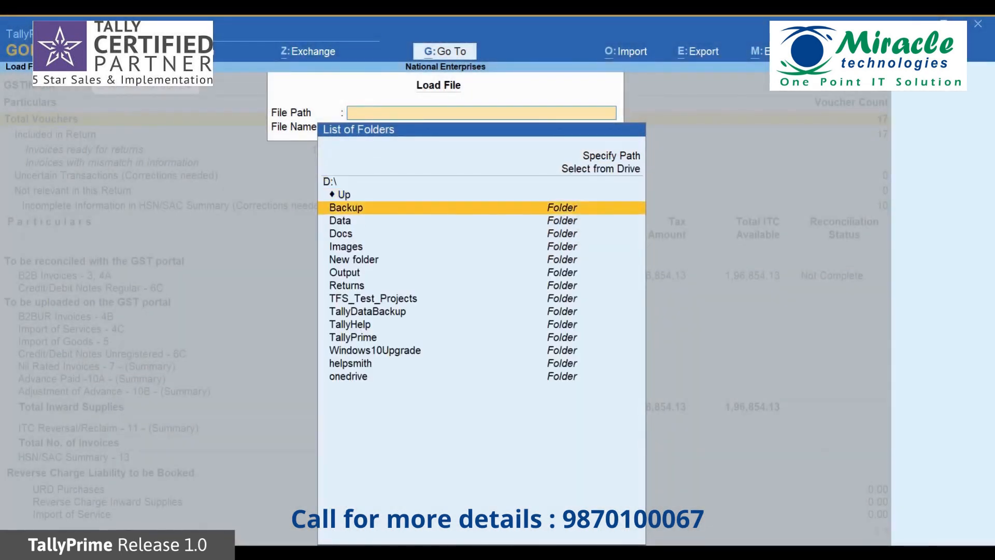
key(Return)
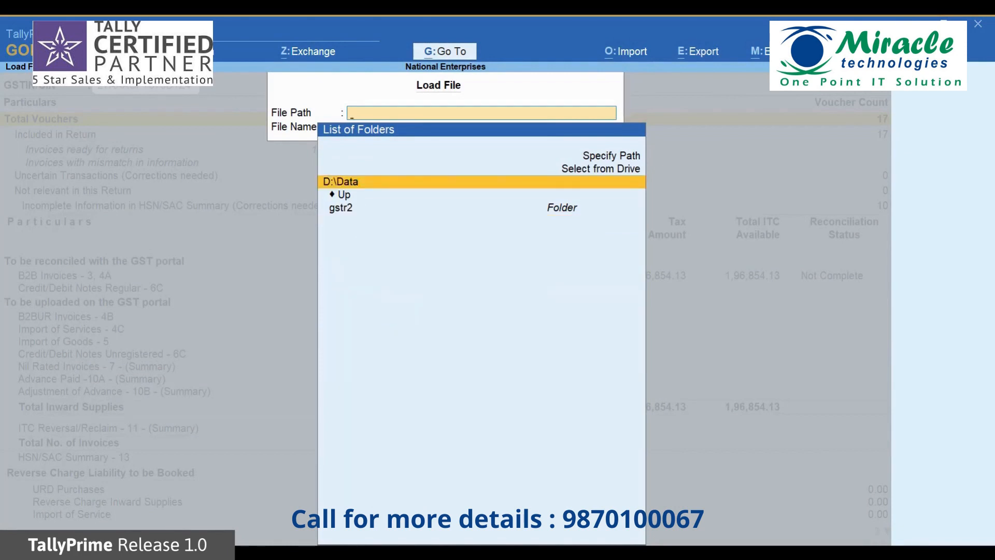
key(Down)
key(Down)
key(Return)
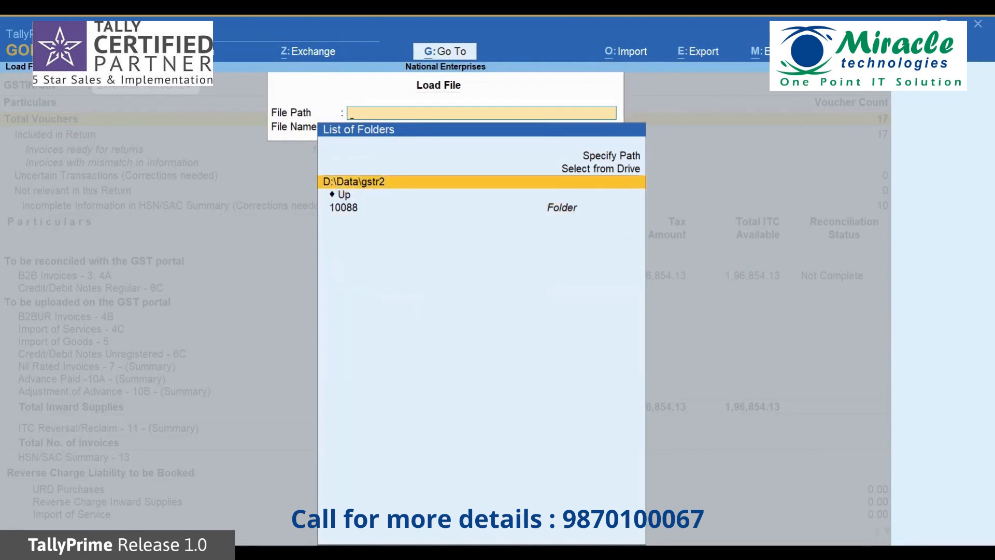
Step: Load the returns_06102020_R2A zip file for period 07/2020 from D:\Data\gstr2 and update the invoice reconciliation status
key(Return)
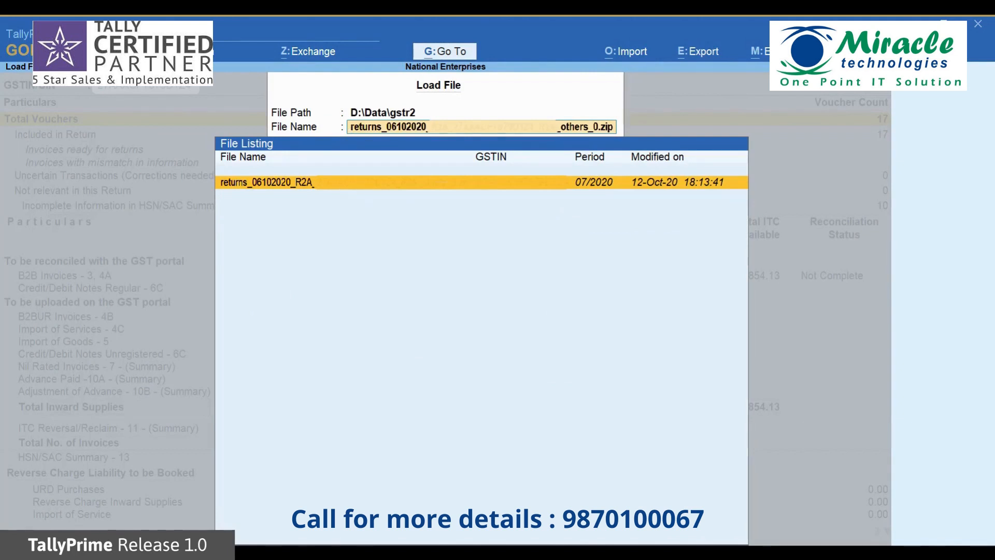
key(Return)
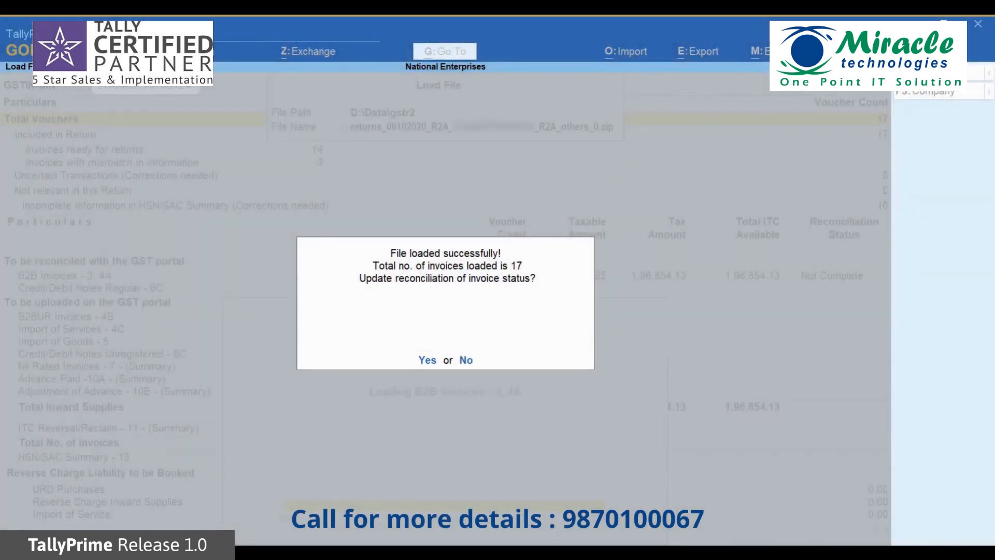
key(Return)
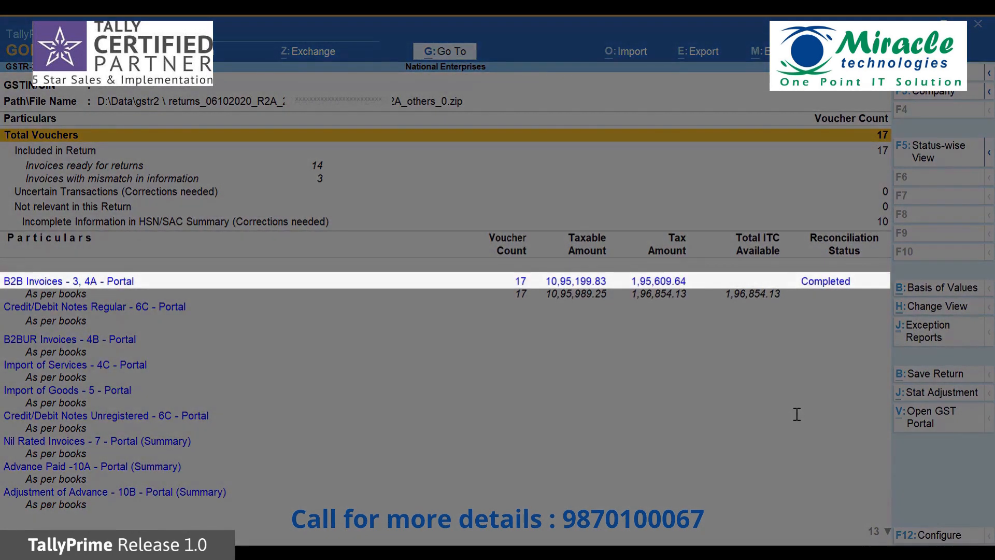
Step: Open the supplier-wise details of the portal row for B2B Invoices - 3, 4A
key(Down)
key(Down)
key(Down)
key(Down)
key(Down)
key(Down)
key(Down)
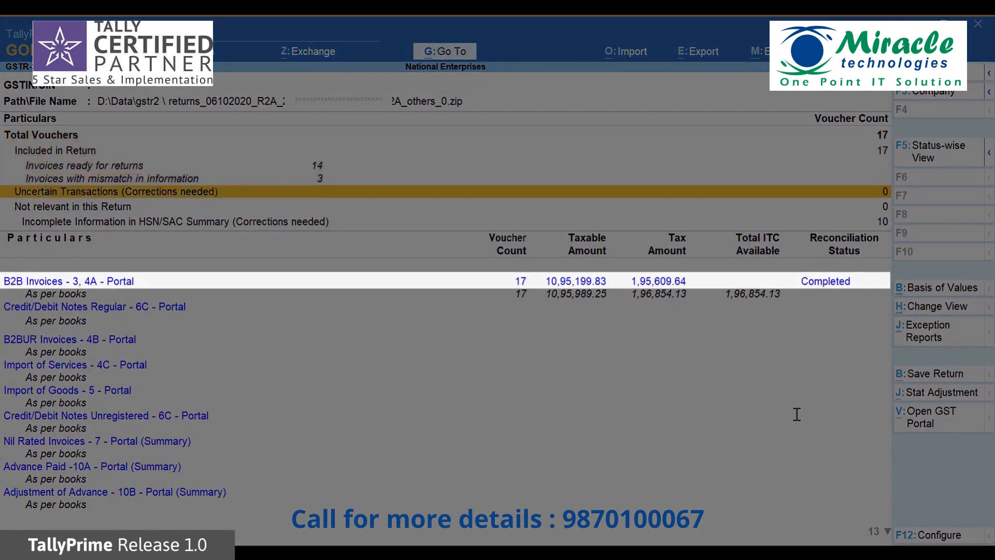
key(Return)
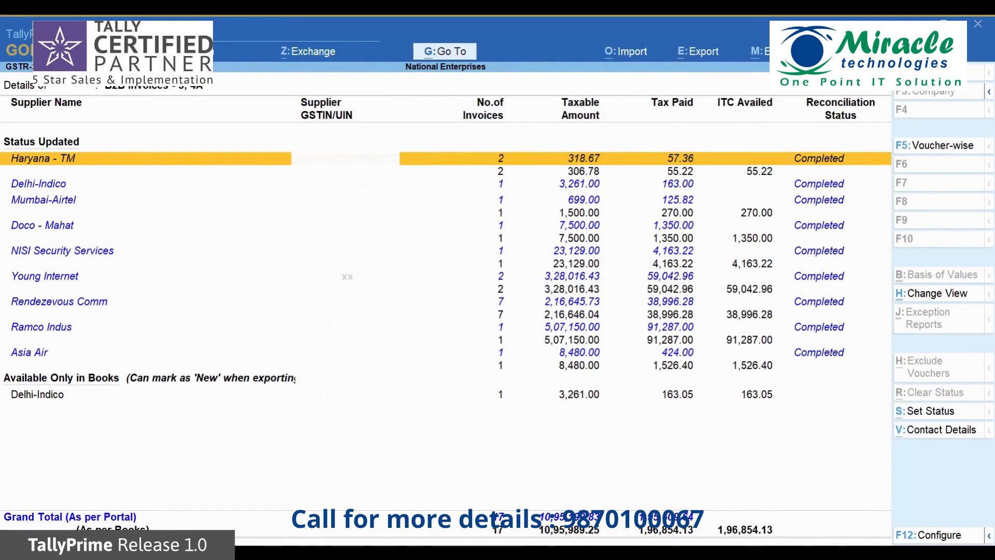
Step: Open the purchase voucher of the Delhi-Indico supplier listed under Available Only in Books
key(Down)
key(Down)
key(Down)
key(Down)
key(Down)
key(Down)
key(Down)
key(Down)
key(Down)
key(Return)
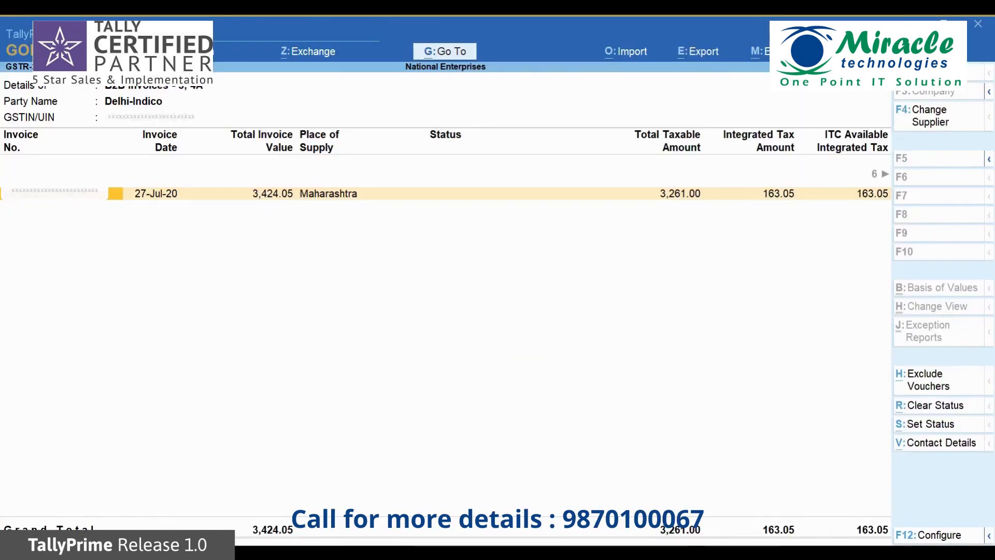
key(Return)
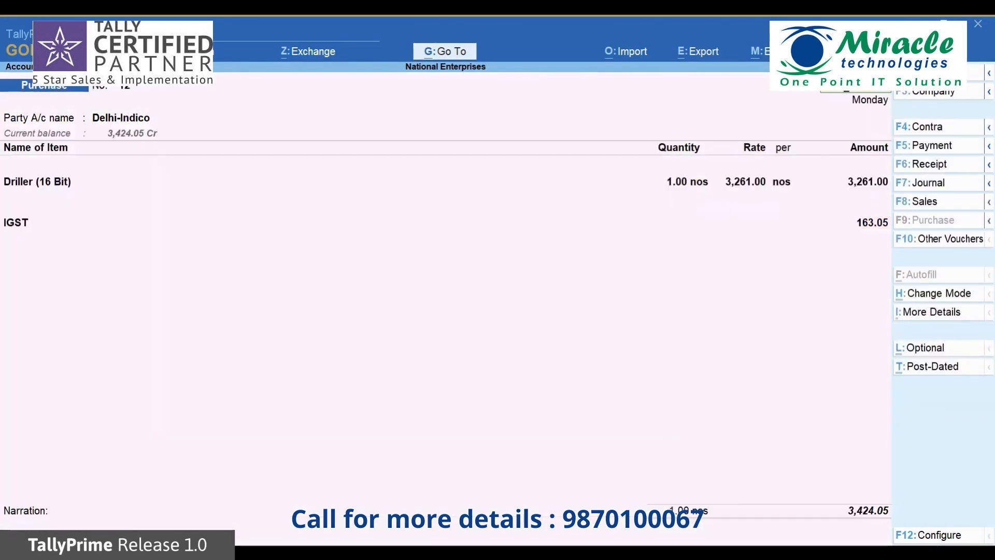
Step: Correct the supplier's GSTIN/UIN in the party details of the Delhi-Indico purchase voucher
key(Return)
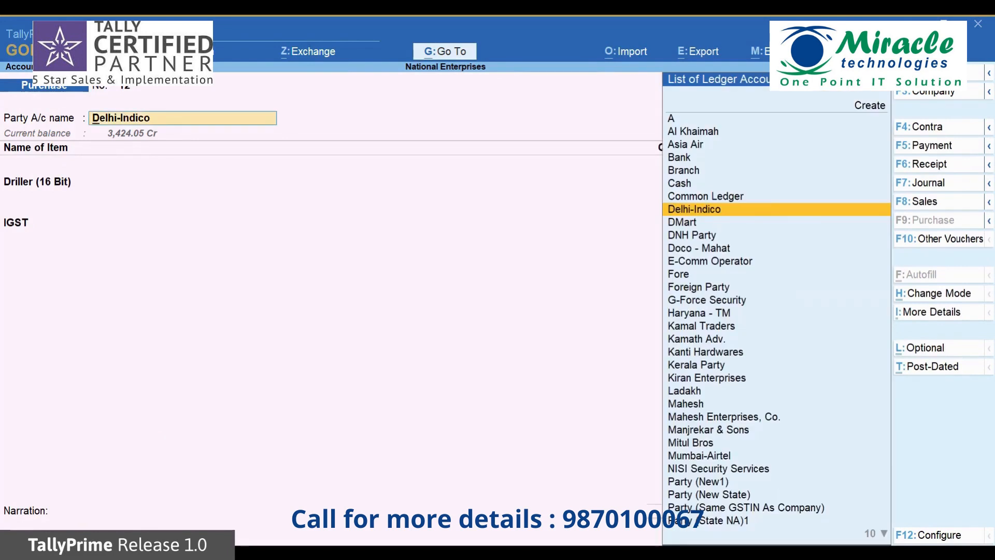
key(Return)
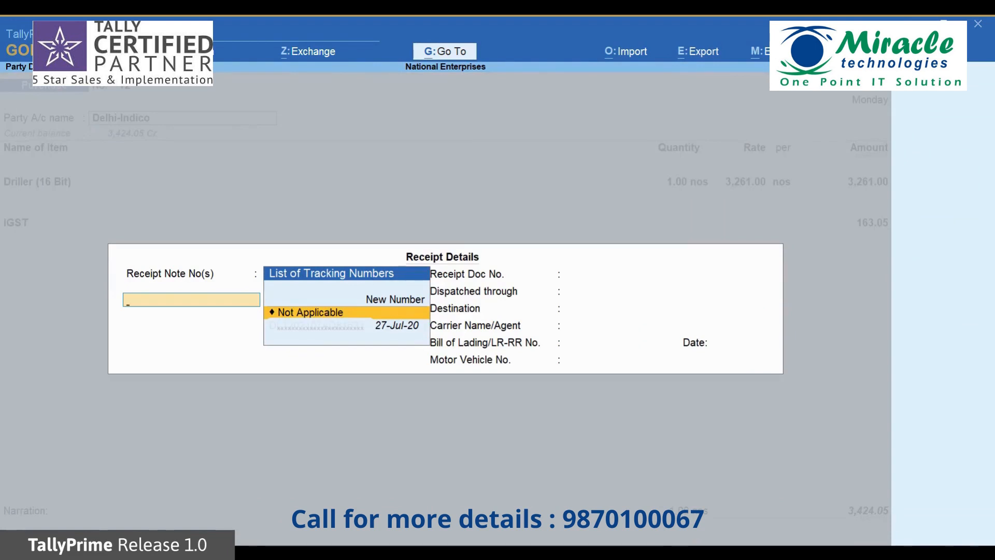
key(ctrl+a)
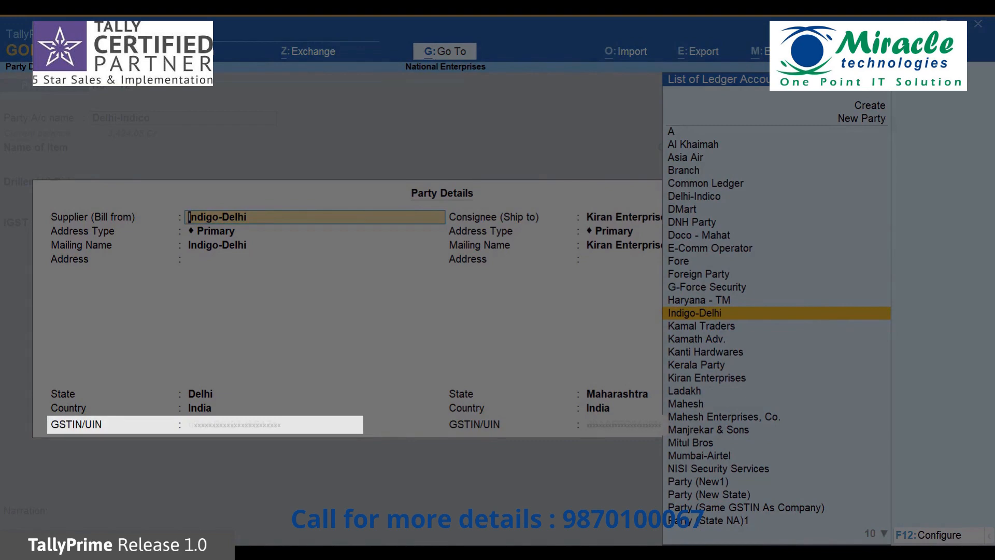
click(324, 424)
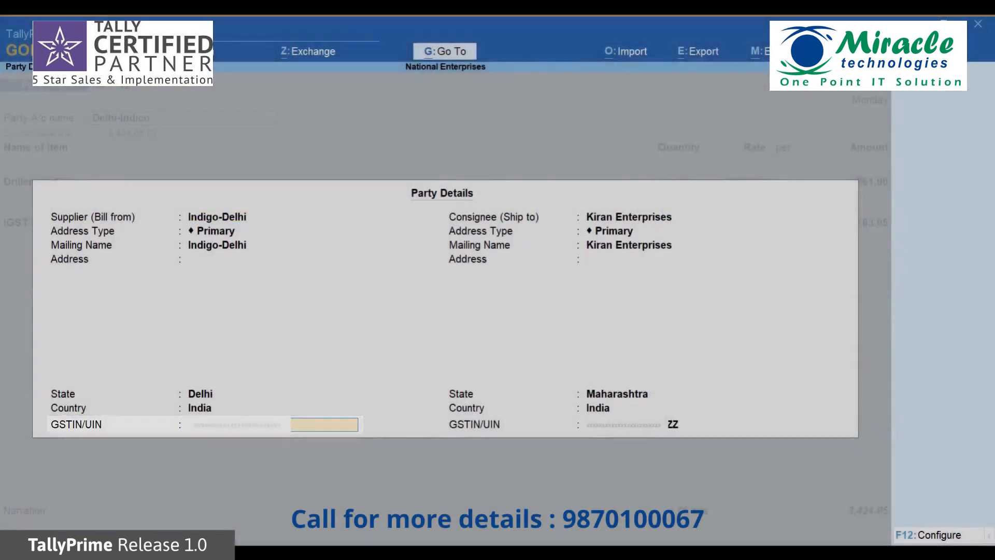
key(Return)
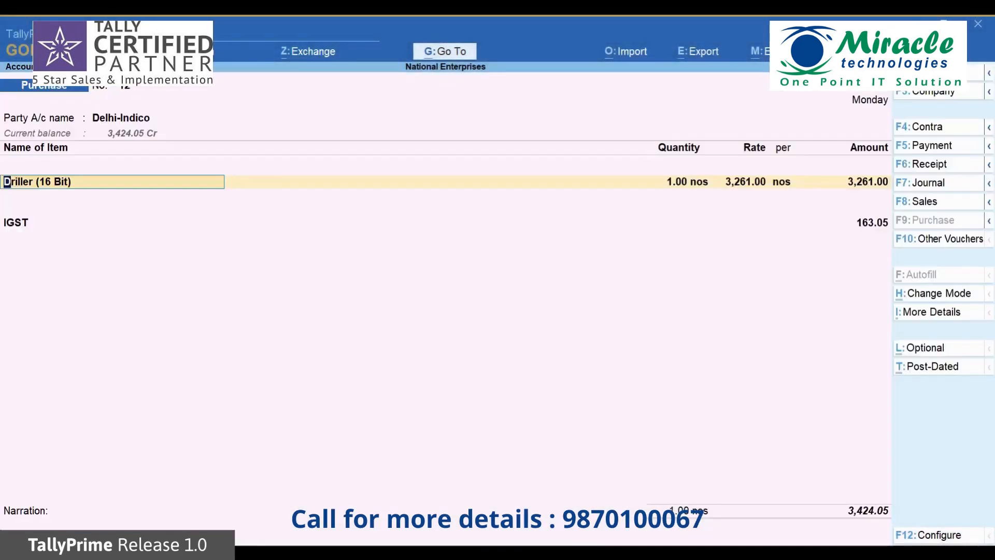
Step: Save the purchase voucher by accepting it with the tax conflicts, and return to the B2B supplier list
key(ctrl+a)
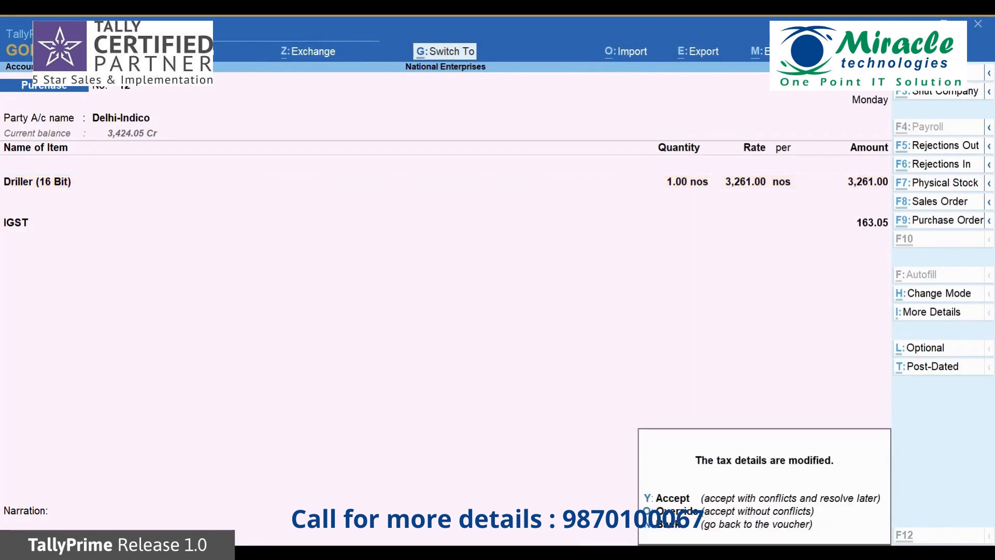
key(y)
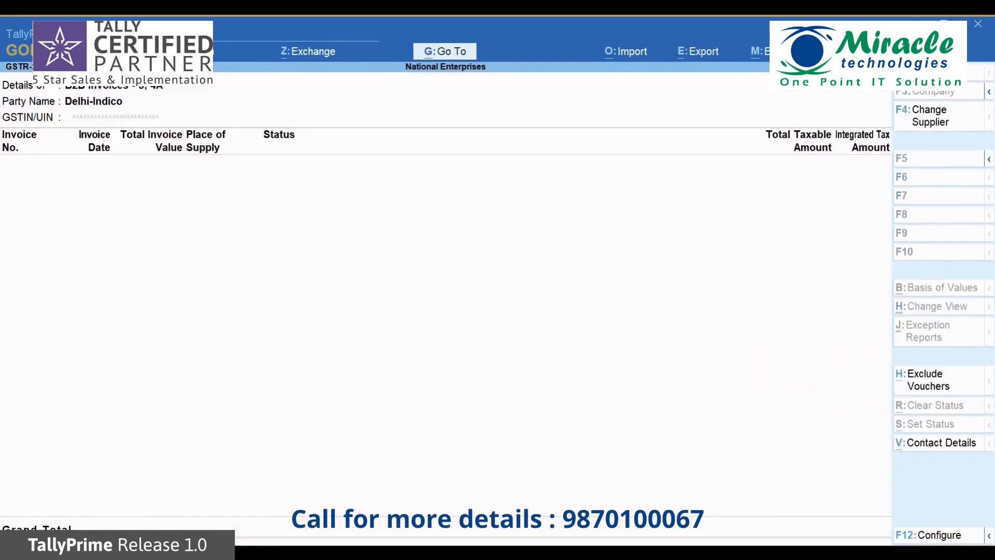
key(Escape)
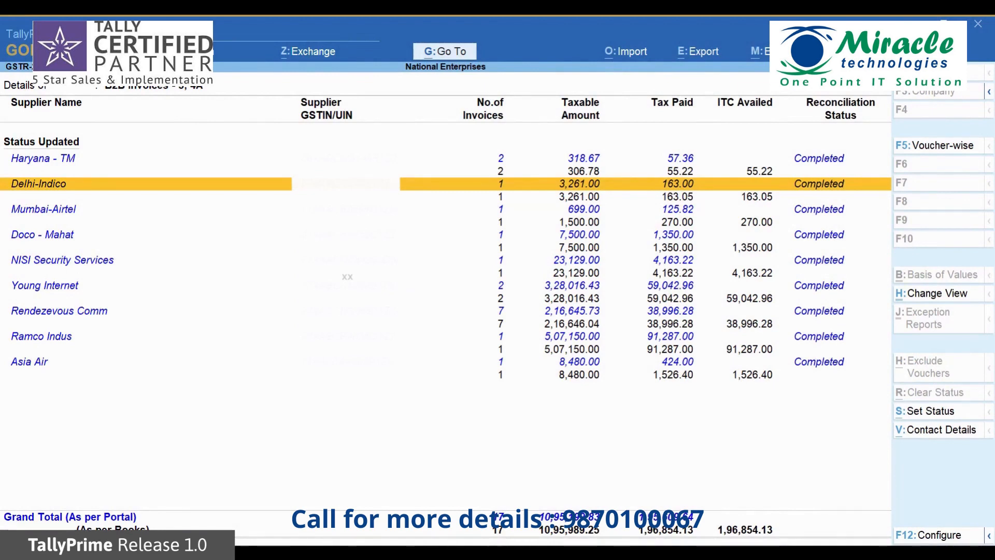
Step: Open the Haryana - TM invoices and expand the tax rate details of the second invoice, valued at 250.03
key(Up)
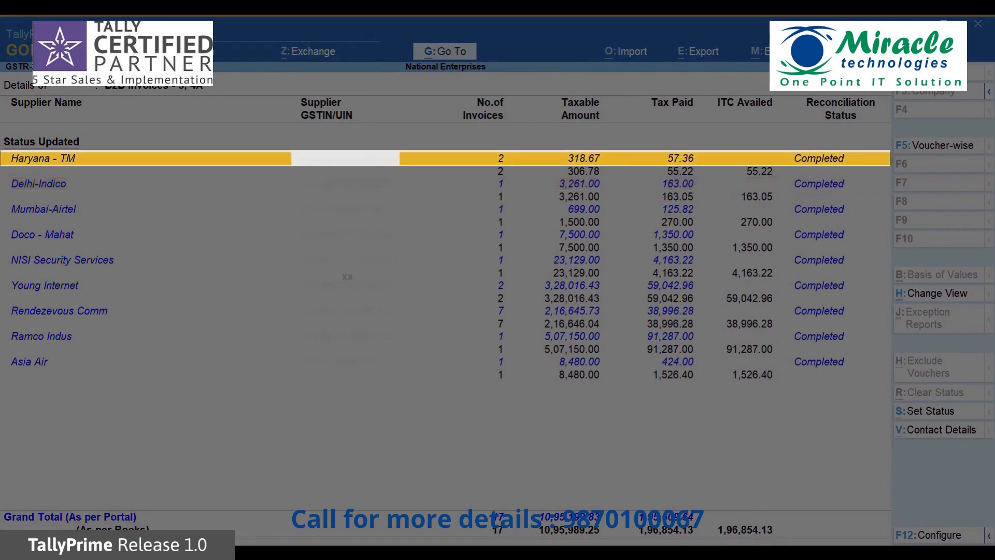
key(Return)
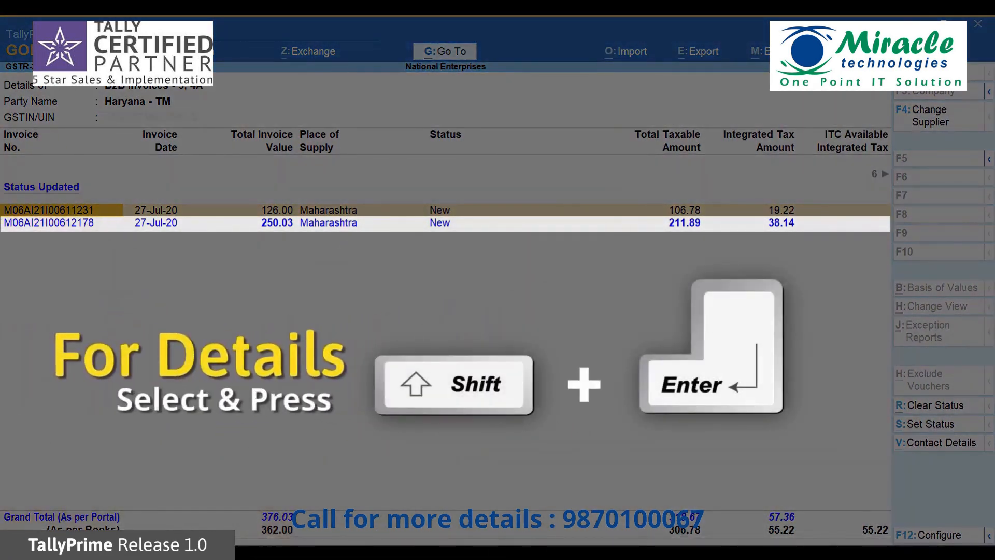
key(Down)
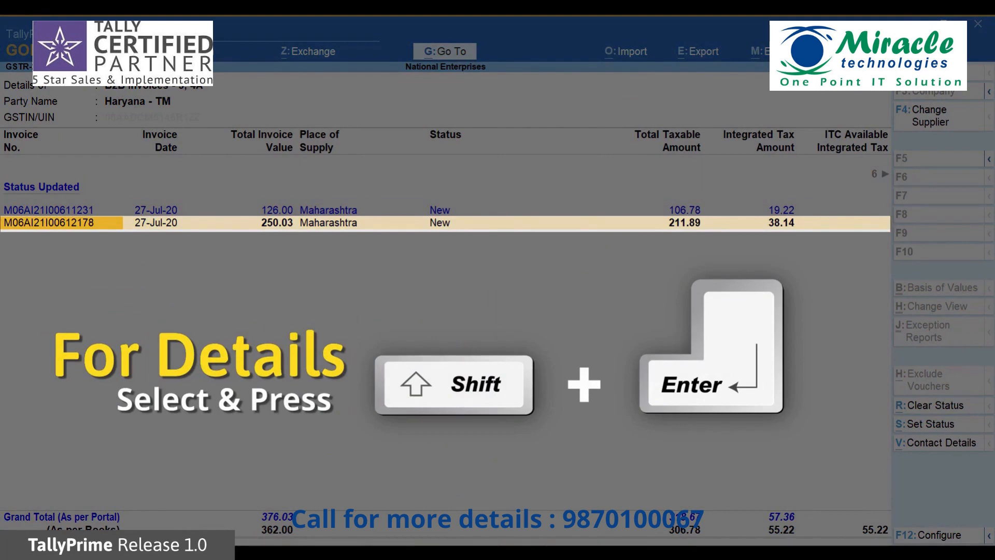
key(shift+Return)
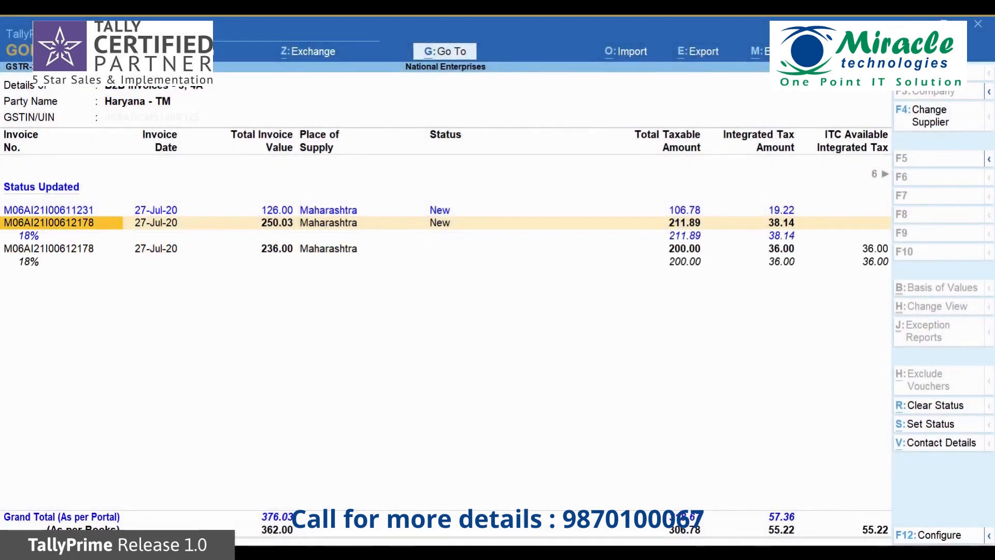